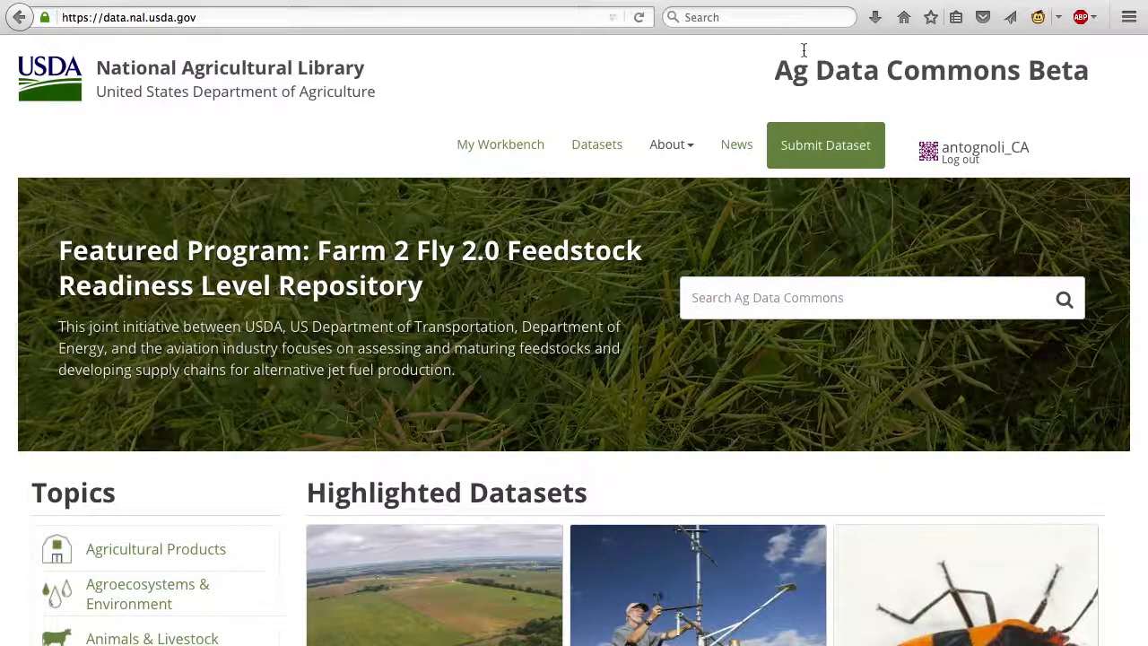
# Open the dataset submission form and preview its sections, expanding and collapsing Geographic Information.
pyautogui.click(817, 157)
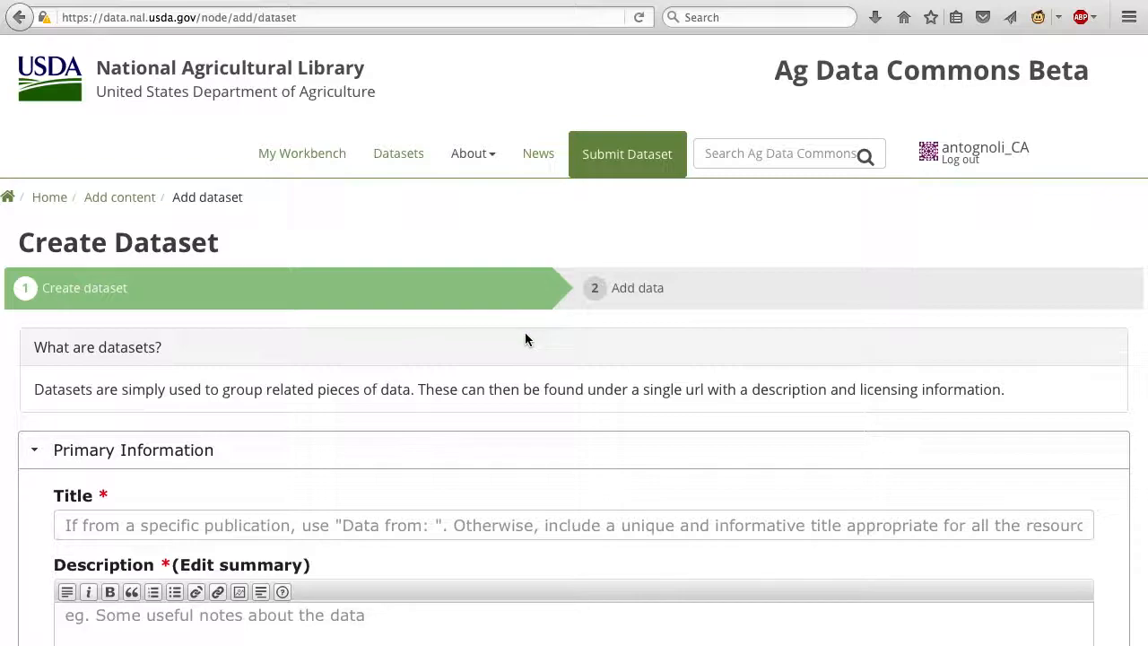
pyautogui.scroll(-10, 525, 338)
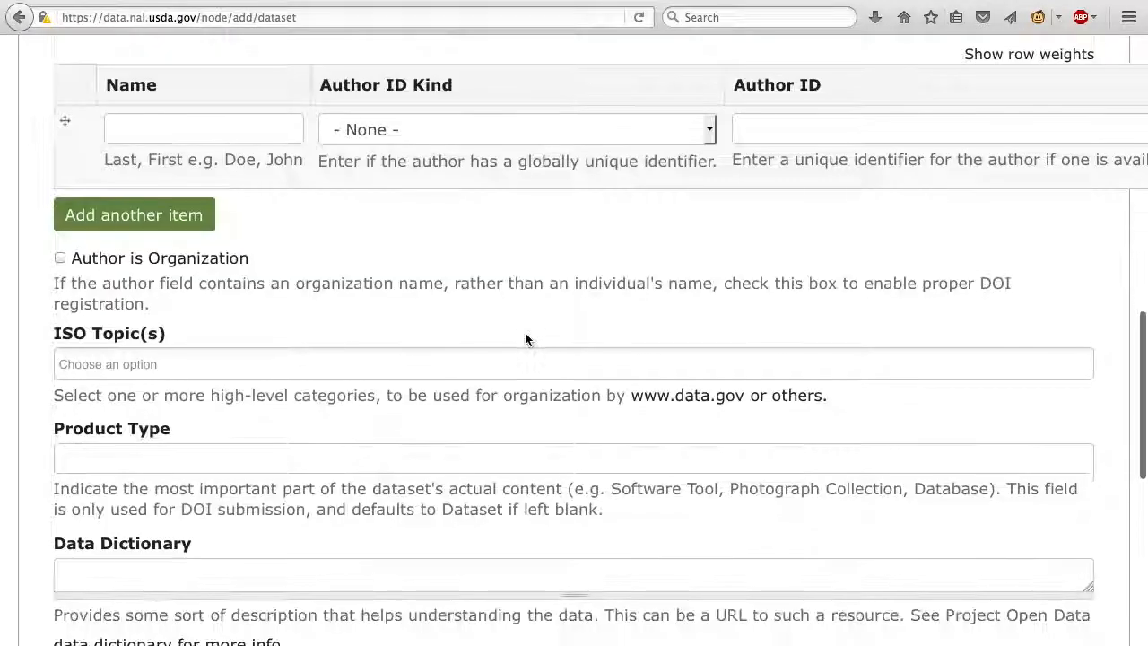
pyautogui.scroll(-8, 526, 338)
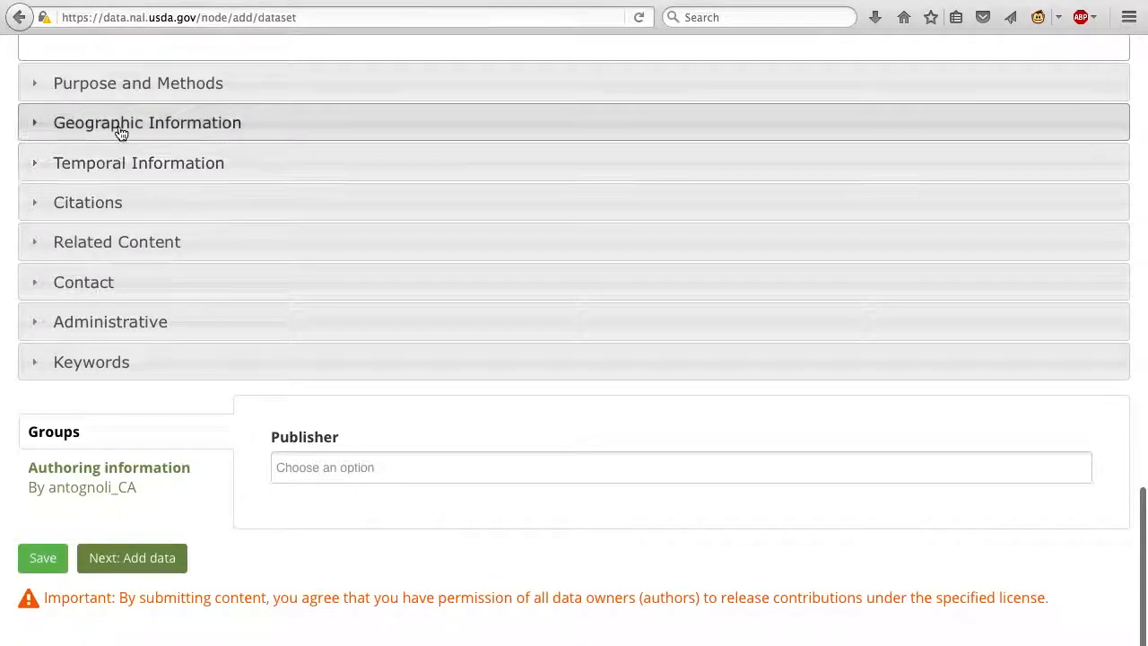
pyautogui.click(121, 132)
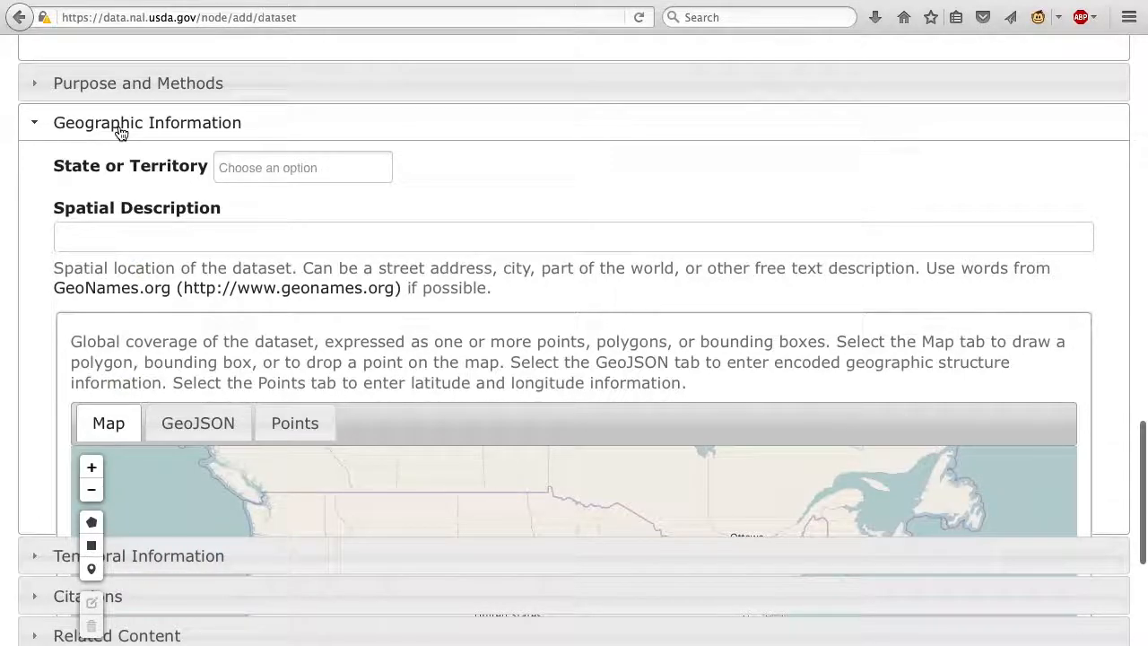
pyautogui.click(121, 133)
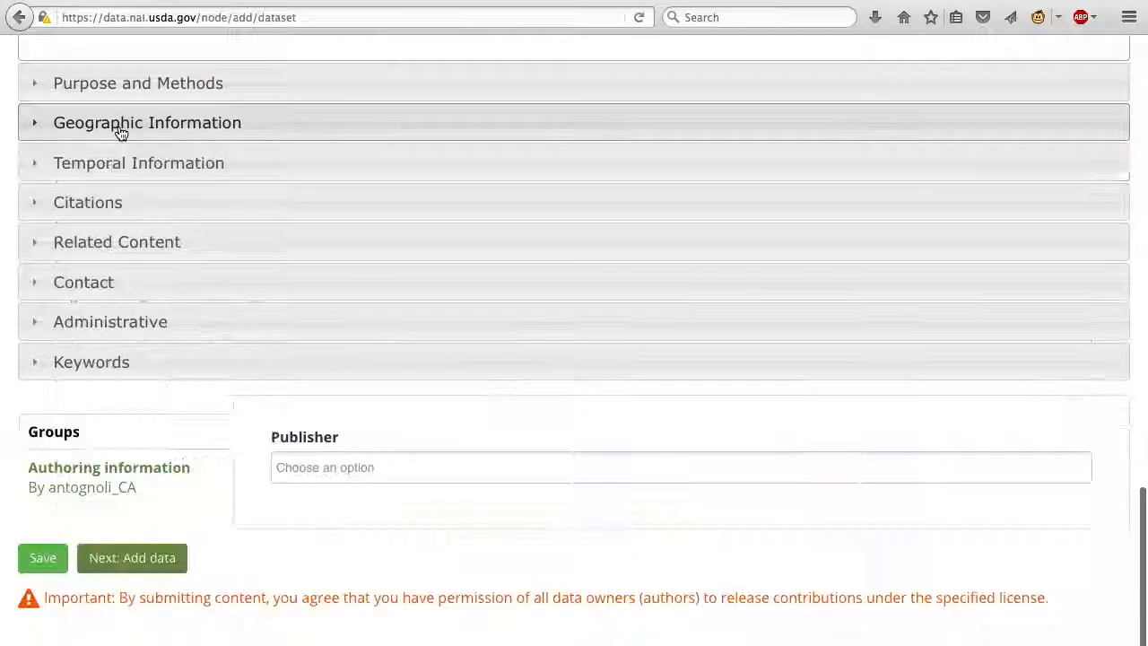
pyautogui.scroll(20, 121, 133)
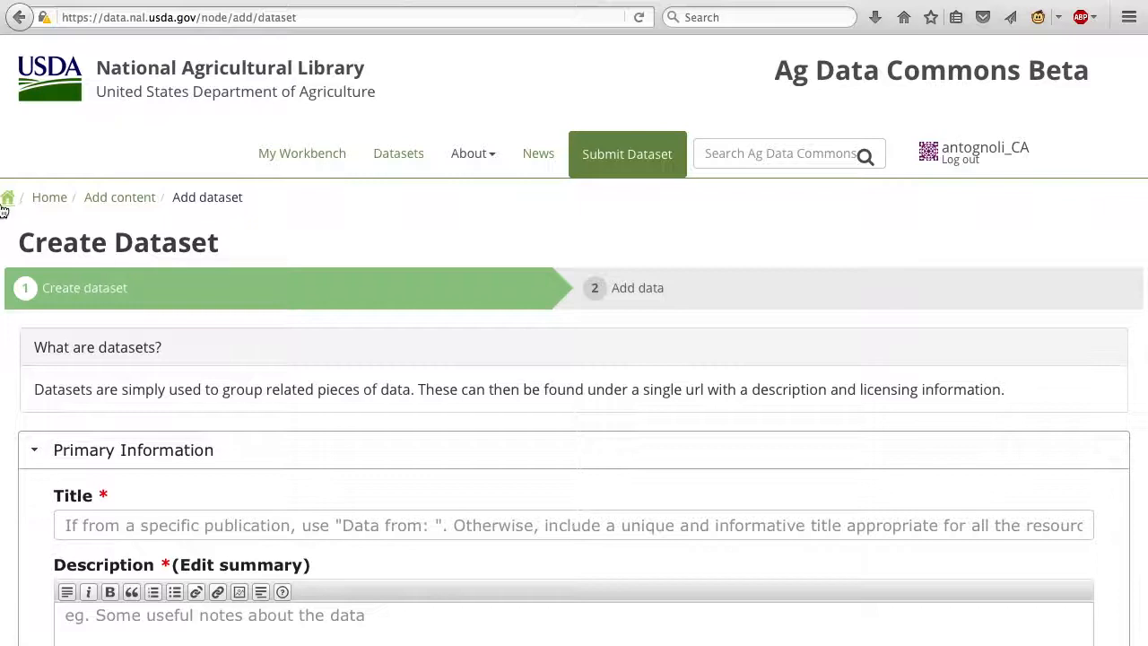
# Title the dataset "Data from: Emerald ash borer biocontrol in ash saplings".
pyautogui.click(124, 526)
pyautogui.write('D')
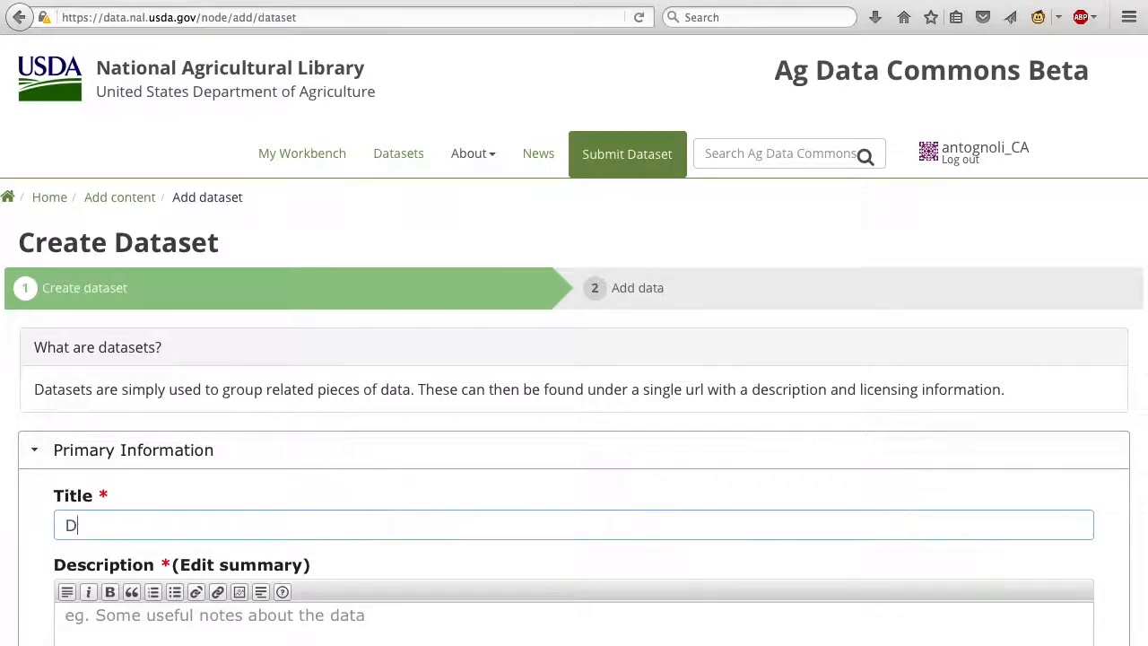
pyautogui.write('ata from:')
pyautogui.write('Emerald ash borer biocontrol in ash saplings')
# Fill in the description with the two paragraphs about data set one and data set two, in an enlarged text box.
pyautogui.scroll(-2, 400, 547)
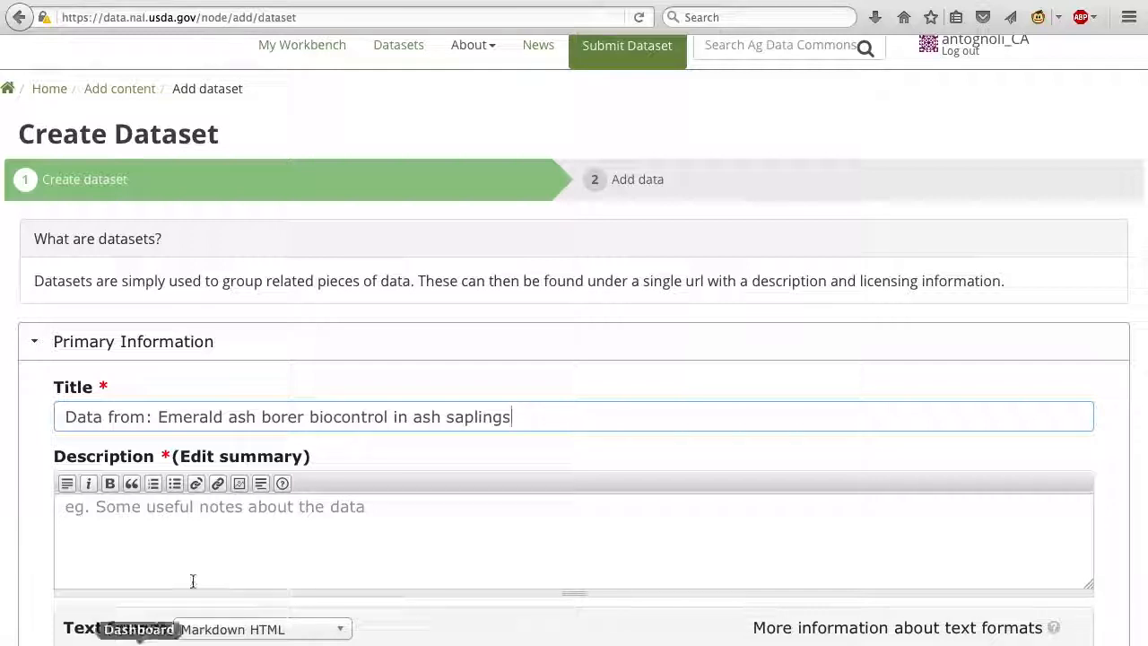
pyautogui.scroll(-3, 228, 566)
pyautogui.scroll(-1, 227, 565)
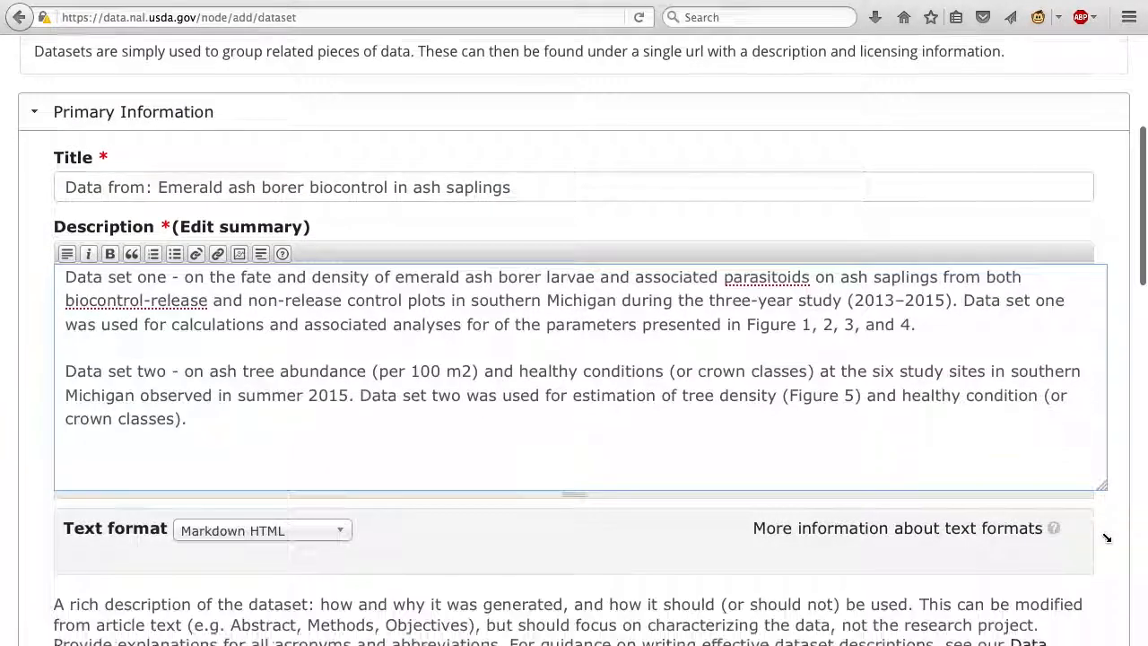
pyautogui.scroll(-6, 1106, 536)
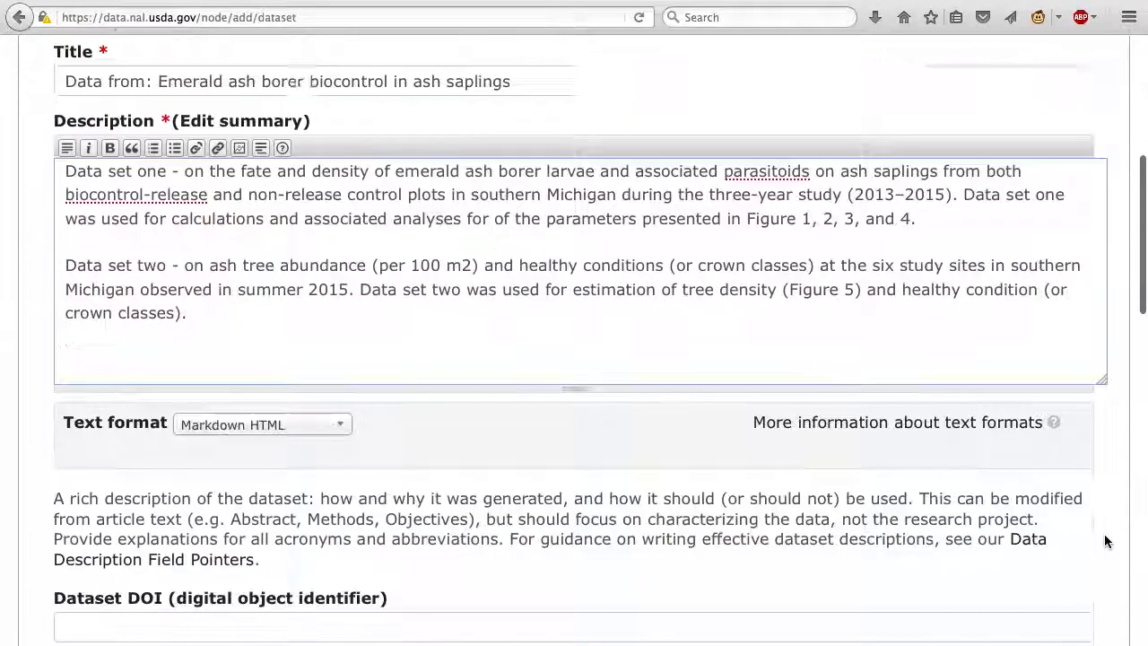
pyautogui.scroll(-4, 1104, 534)
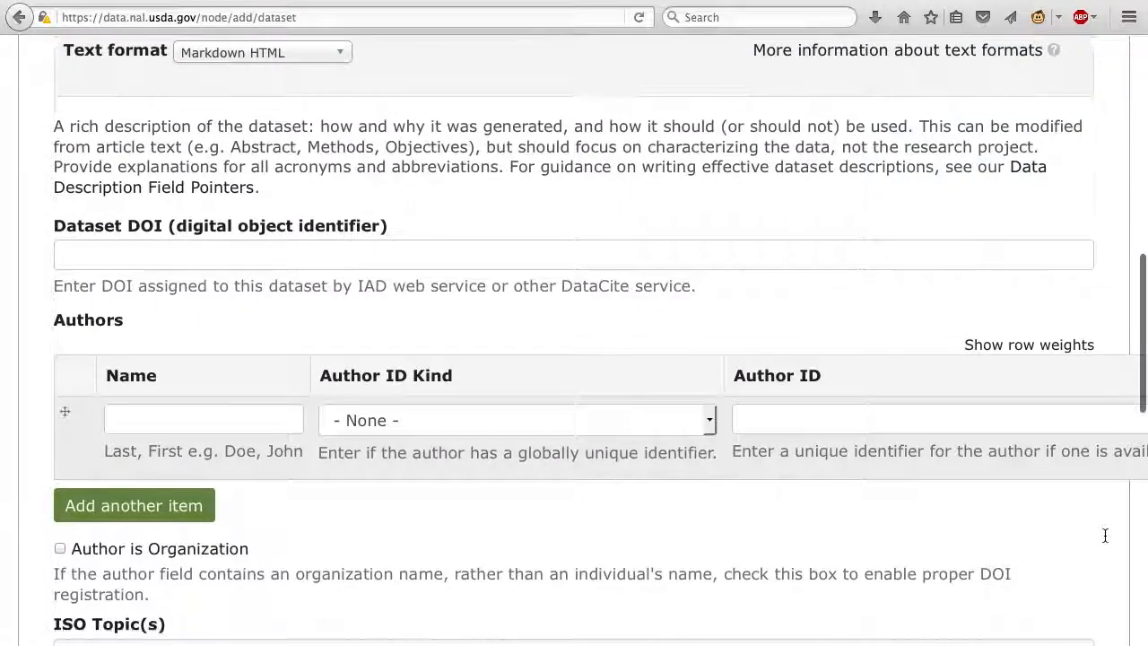
pyautogui.scroll(-1, 1106, 537)
pyautogui.click(283, 208)
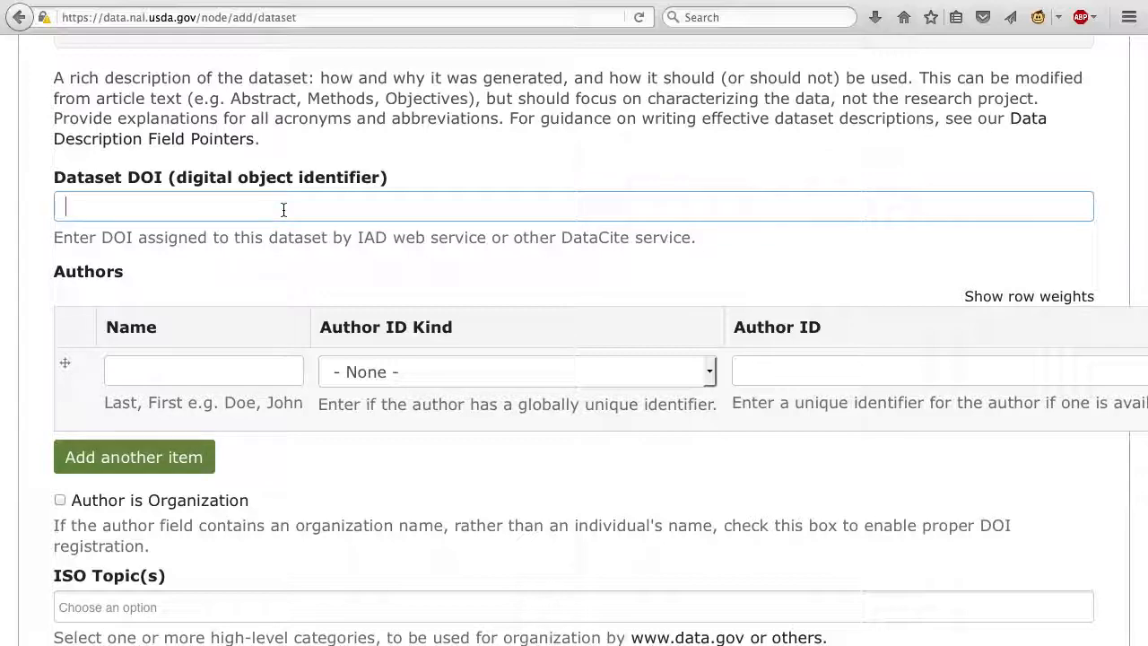
pyautogui.scroll(-1, 283, 209)
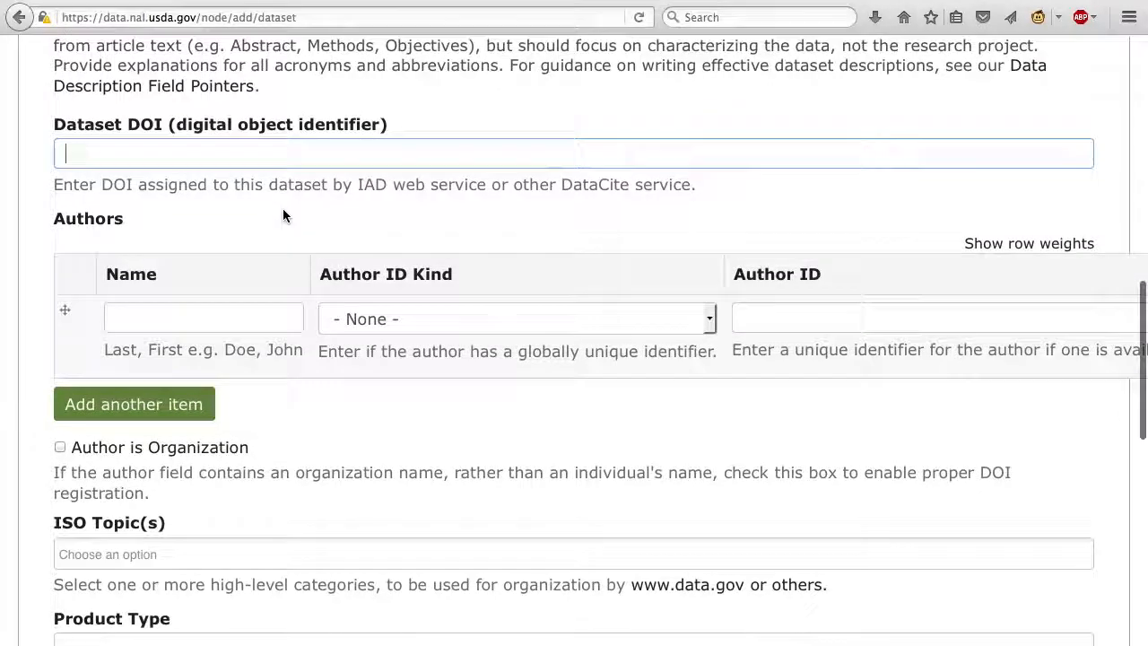
pyautogui.click(171, 318)
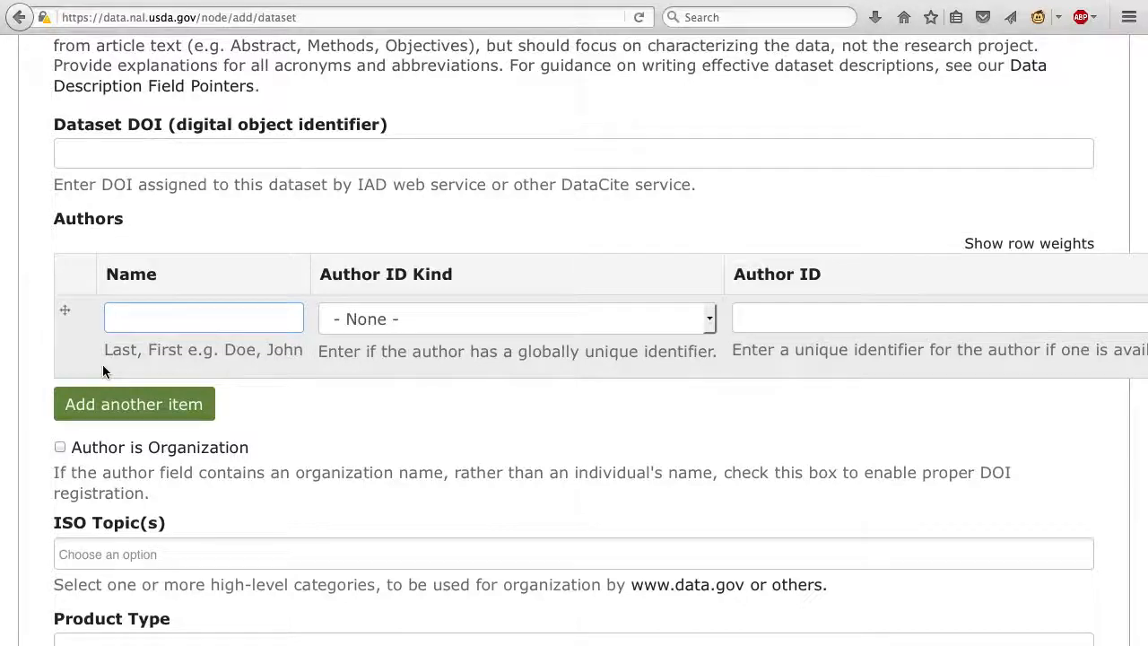
pyautogui.click(67, 451)
pyautogui.click(68, 451)
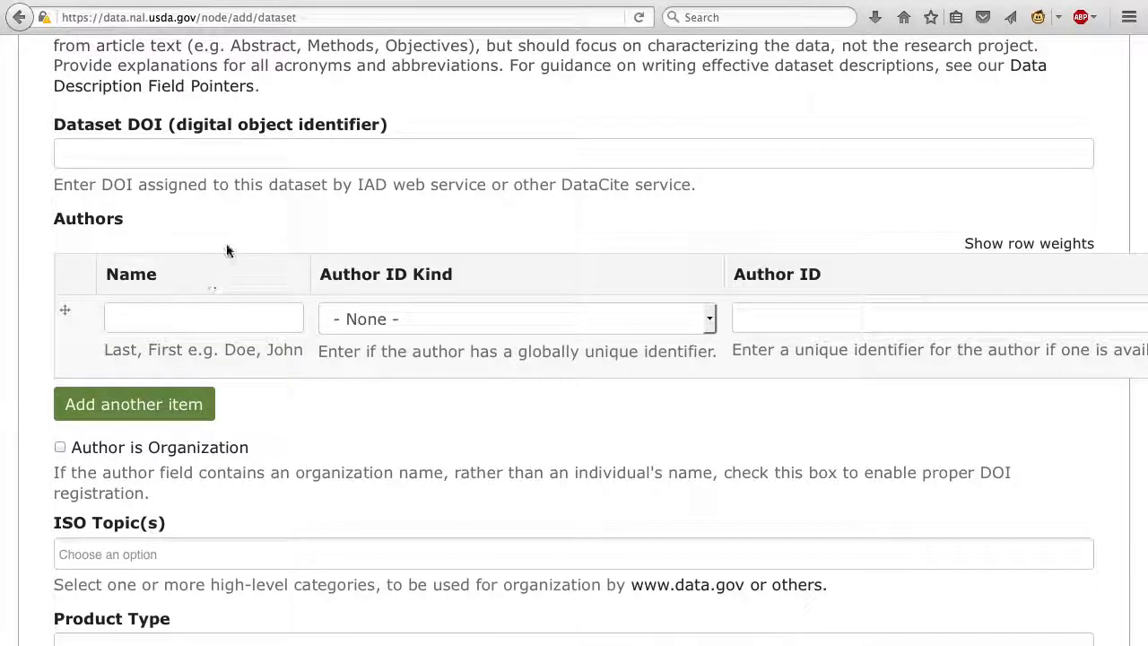
# Fill in the first author row with the author's name, the ID kind USDA and the author's ID.
pyautogui.click(208, 320)
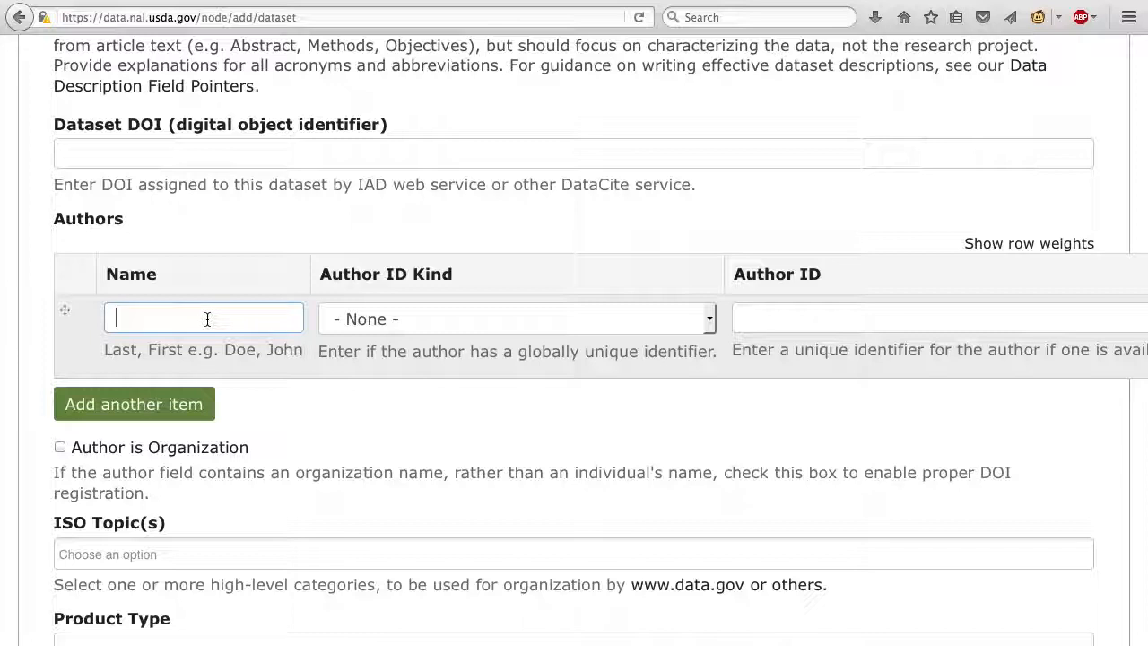
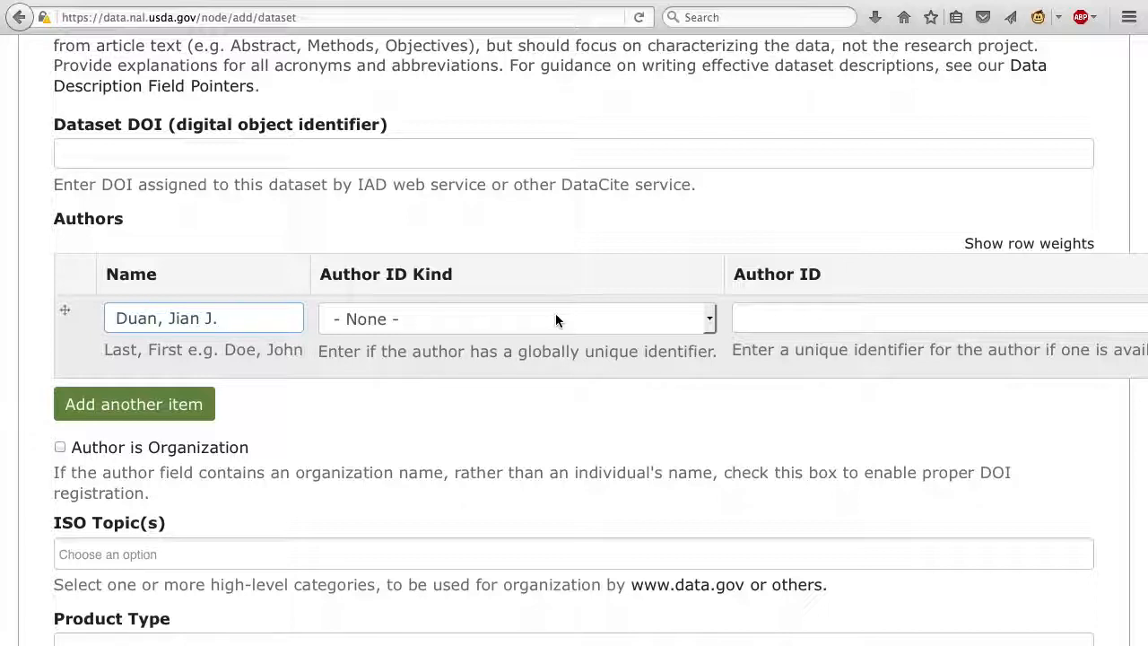
pyautogui.click(706, 319)
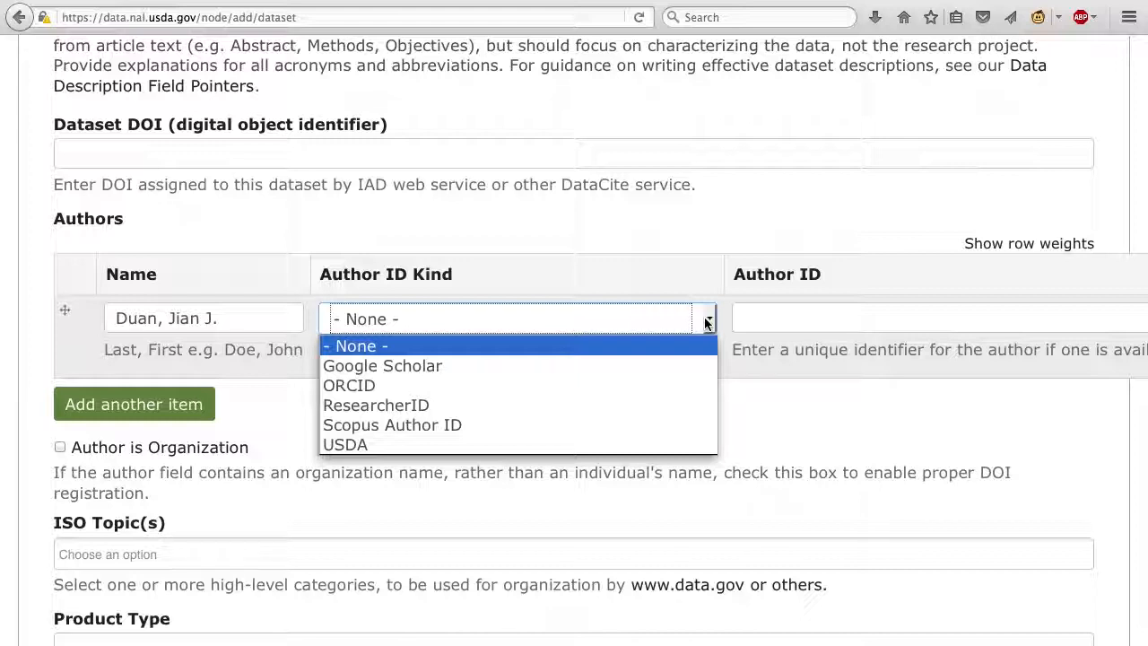
pyautogui.click(501, 445)
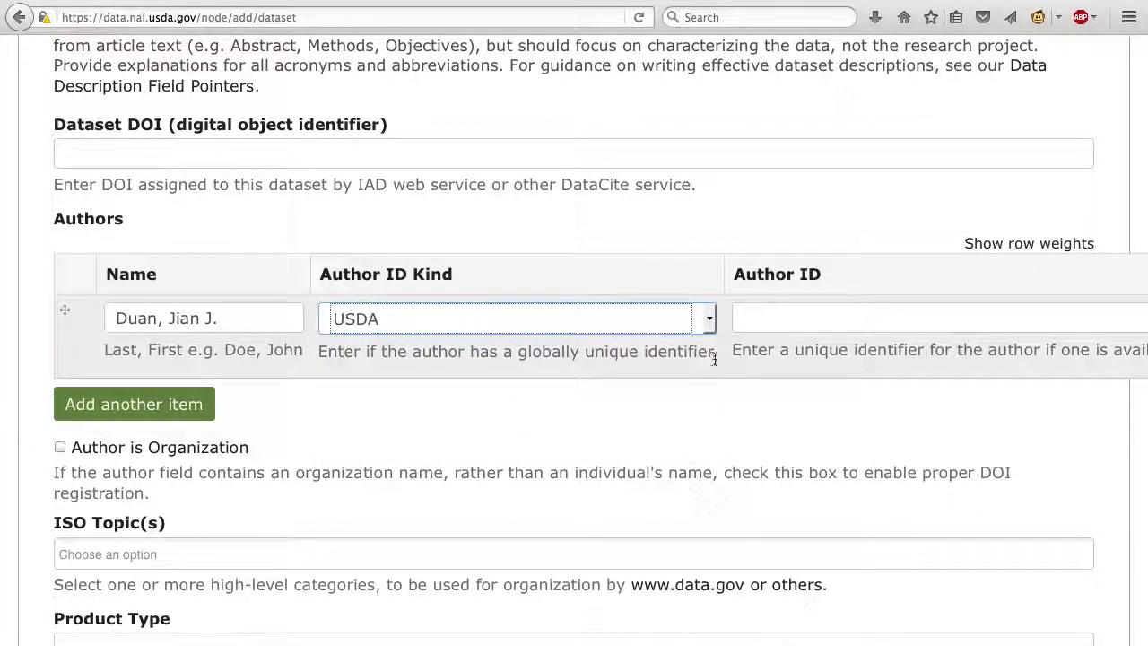
pyautogui.click(765, 316)
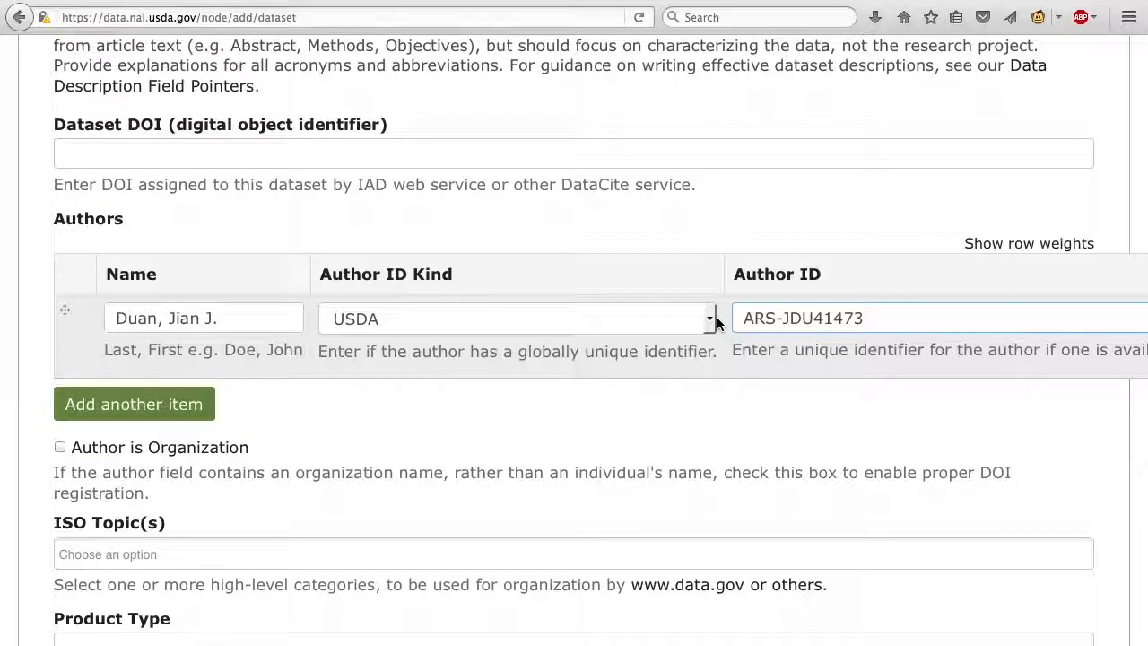
# Add a second author row with that author's name, the ID kind USDA and the author's ID.
pyautogui.click(190, 406)
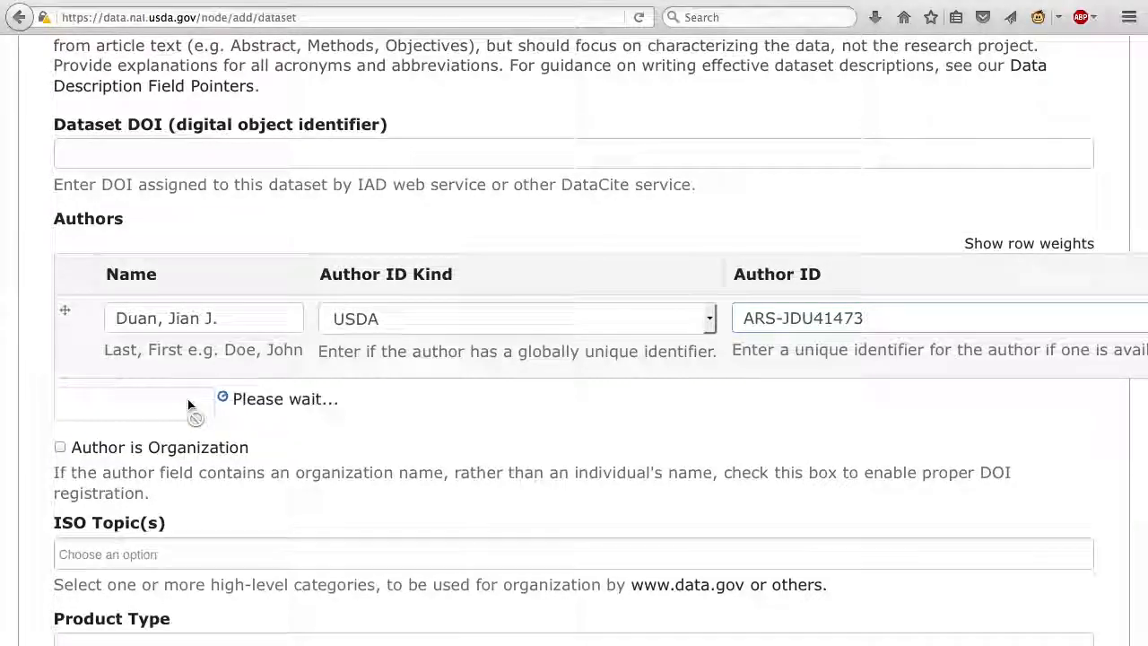
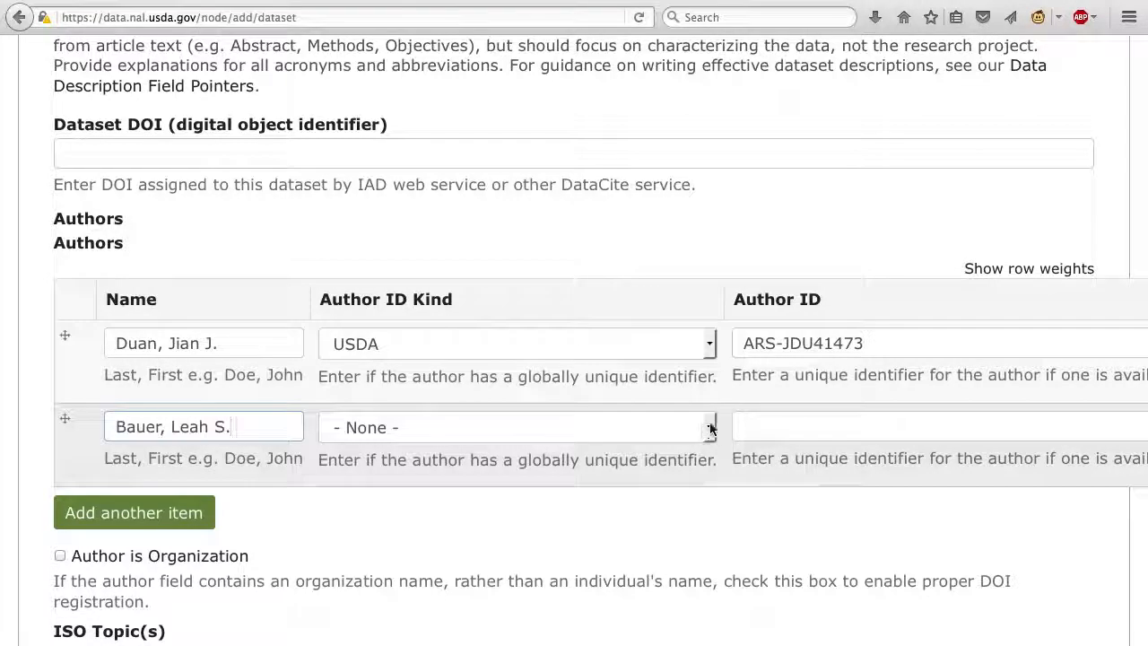
pyautogui.click(689, 431)
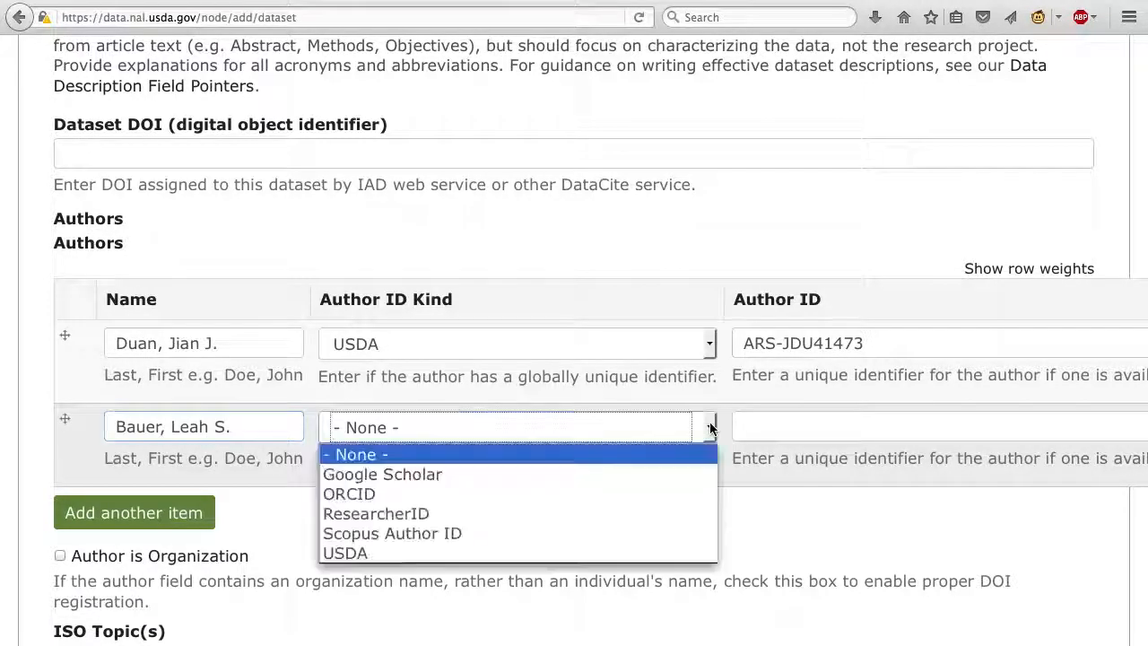
pyautogui.click(512, 550)
pyautogui.click(765, 425)
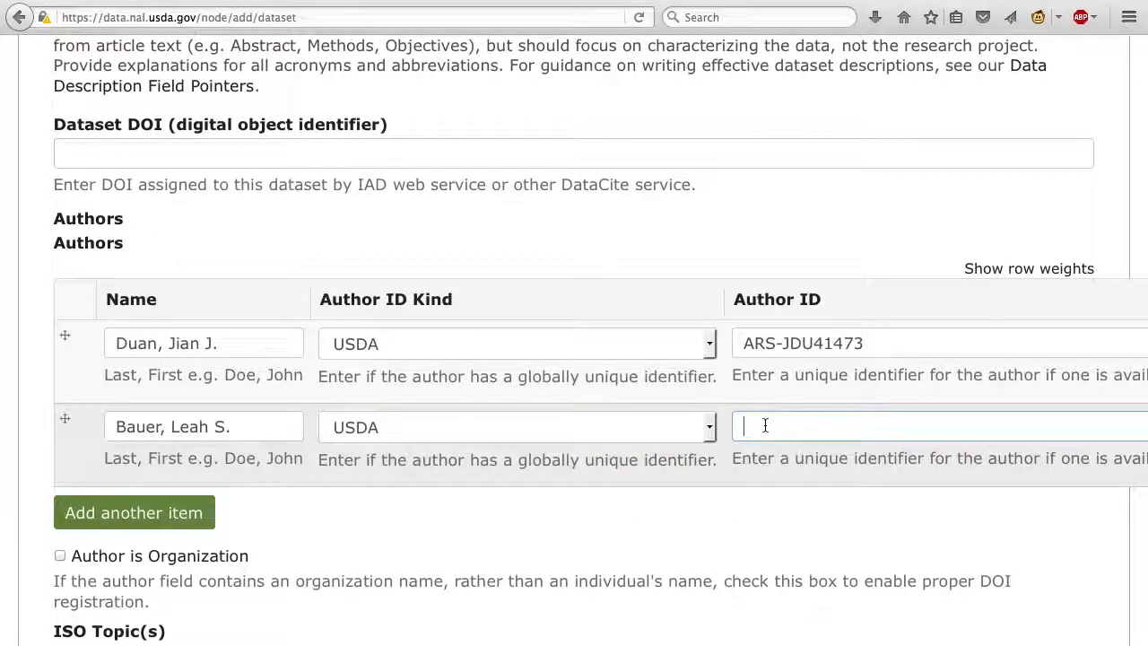
# Assign the ISO topics biota and environment to the dataset.
pyautogui.scroll(-4, 525, 480)
pyautogui.scroll(-1, 526, 485)
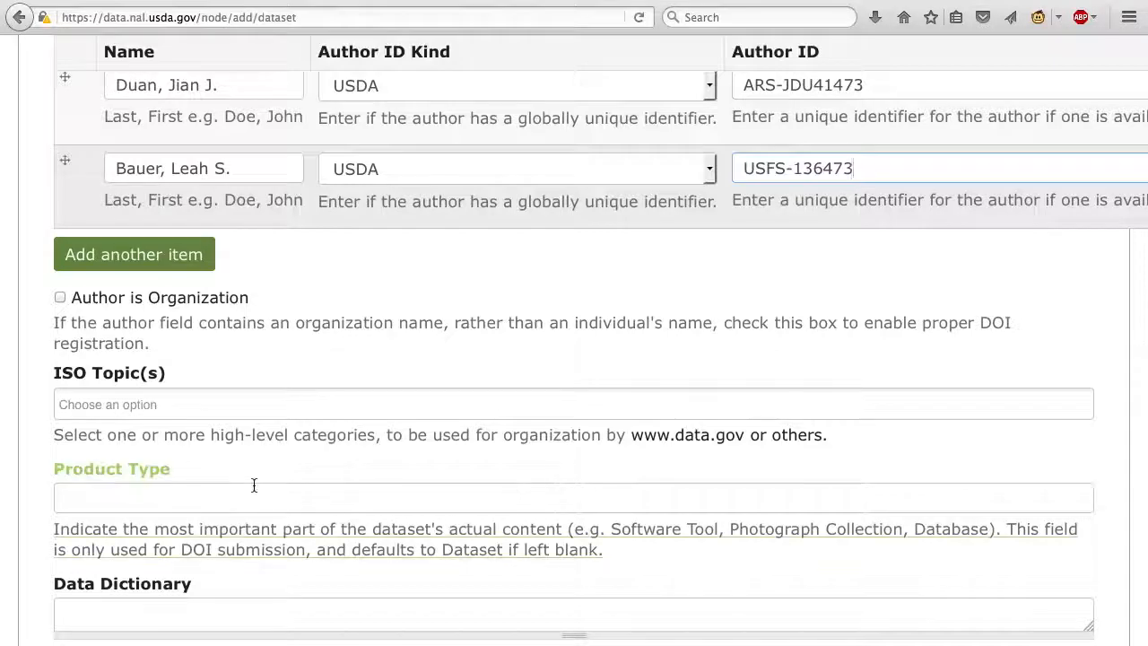
pyautogui.click(162, 408)
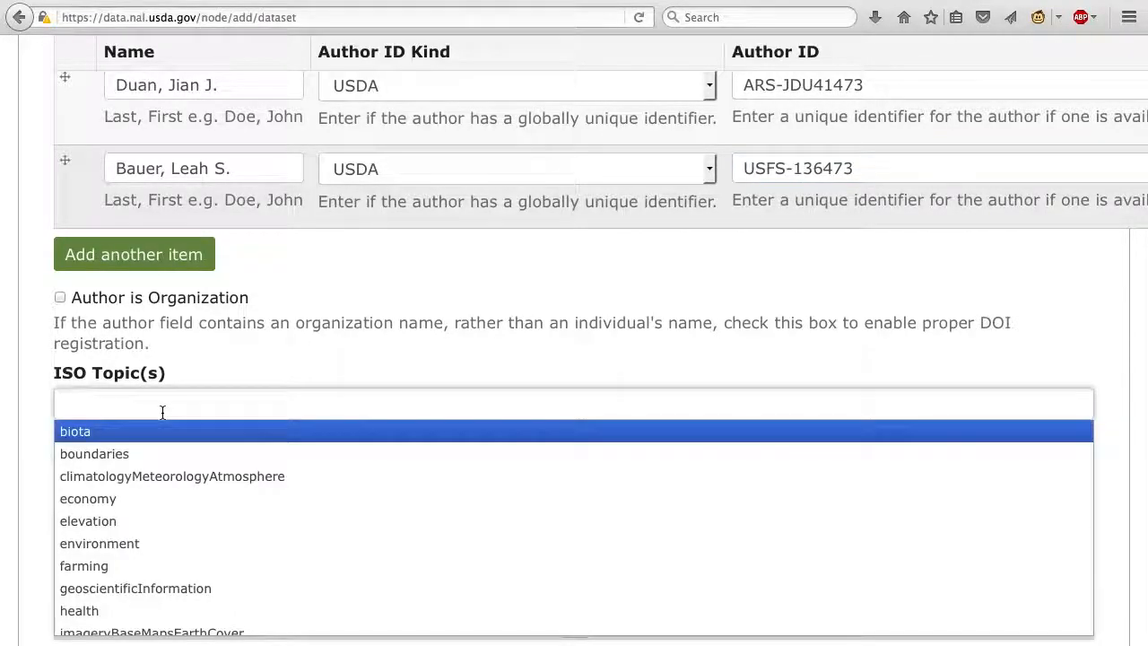
pyautogui.click(114, 435)
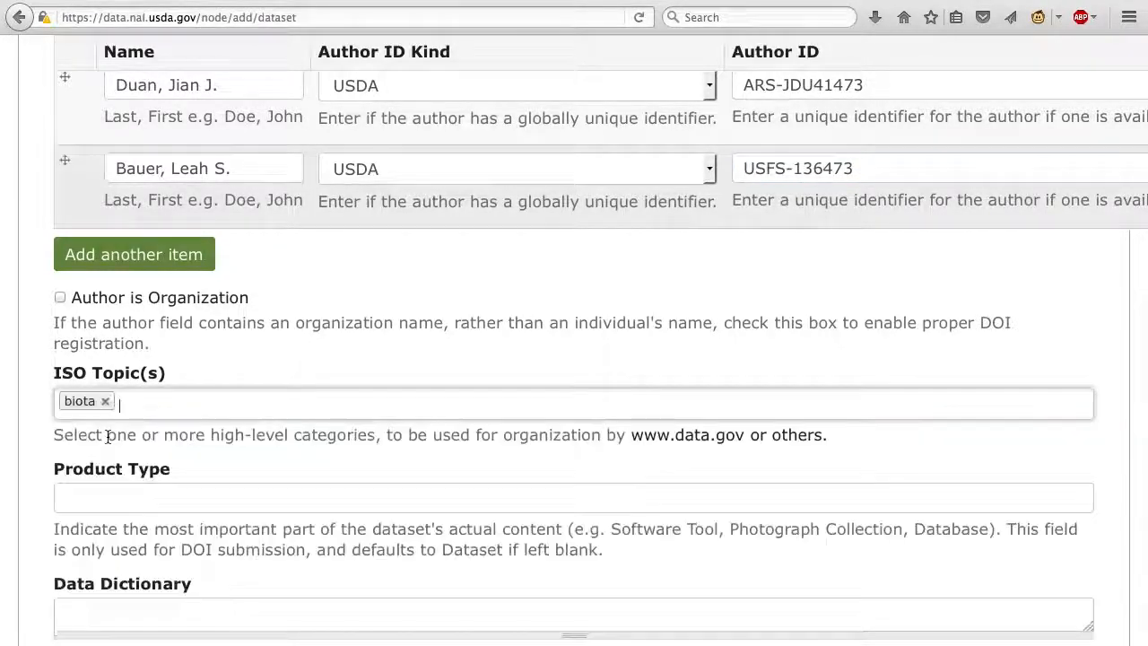
pyautogui.click(167, 403)
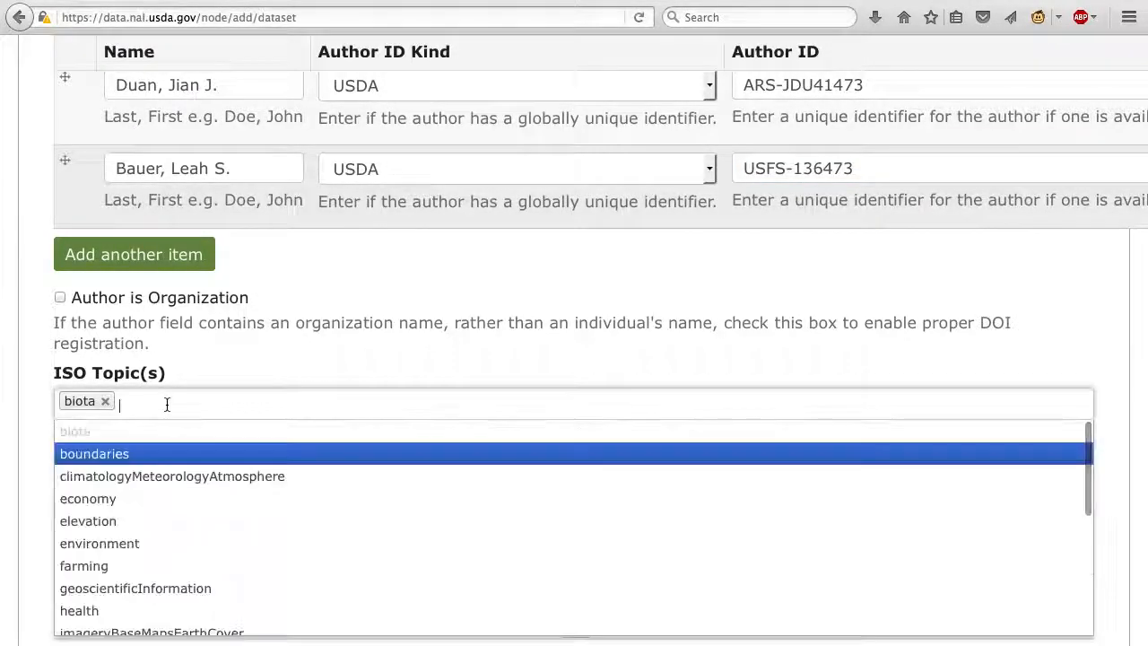
pyautogui.click(135, 549)
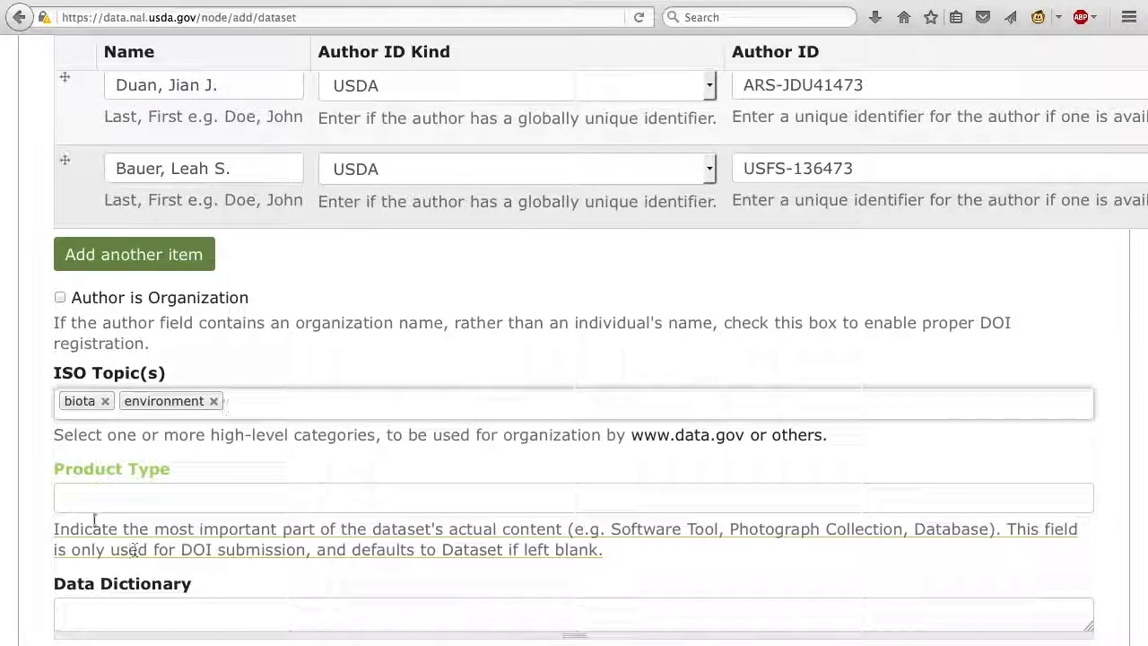
# Save the new dataset, leaving the product type, data dictionary and publisher empty.
pyautogui.scroll(-3, 45, 493)
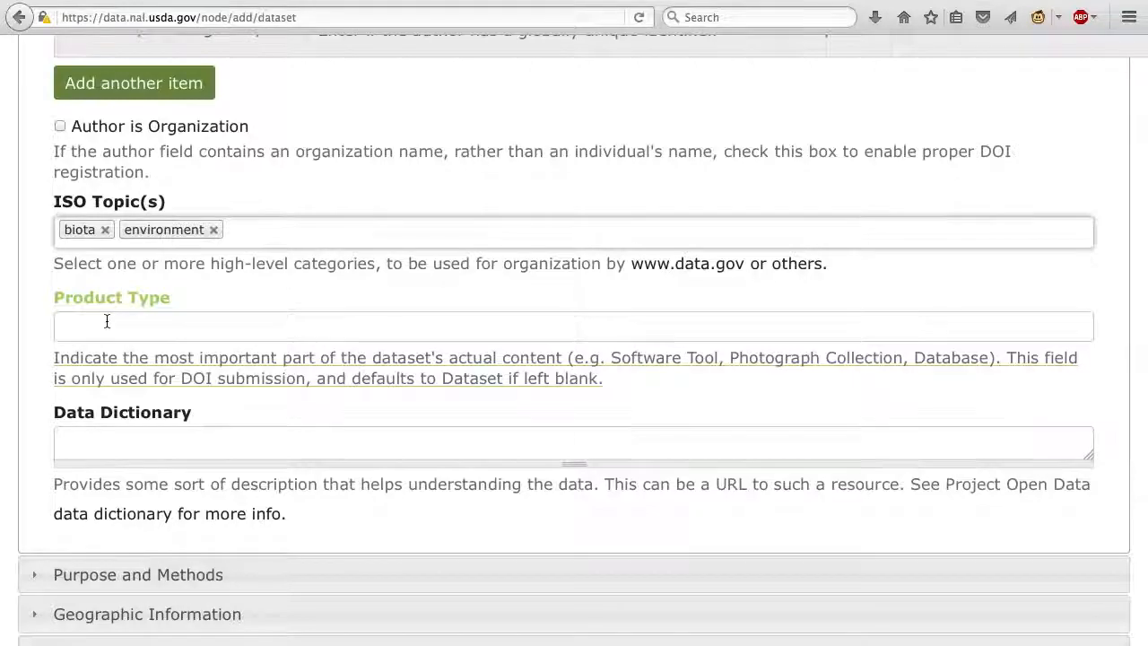
pyautogui.scroll(-5, 106, 321)
pyautogui.scroll(-3, 105, 321)
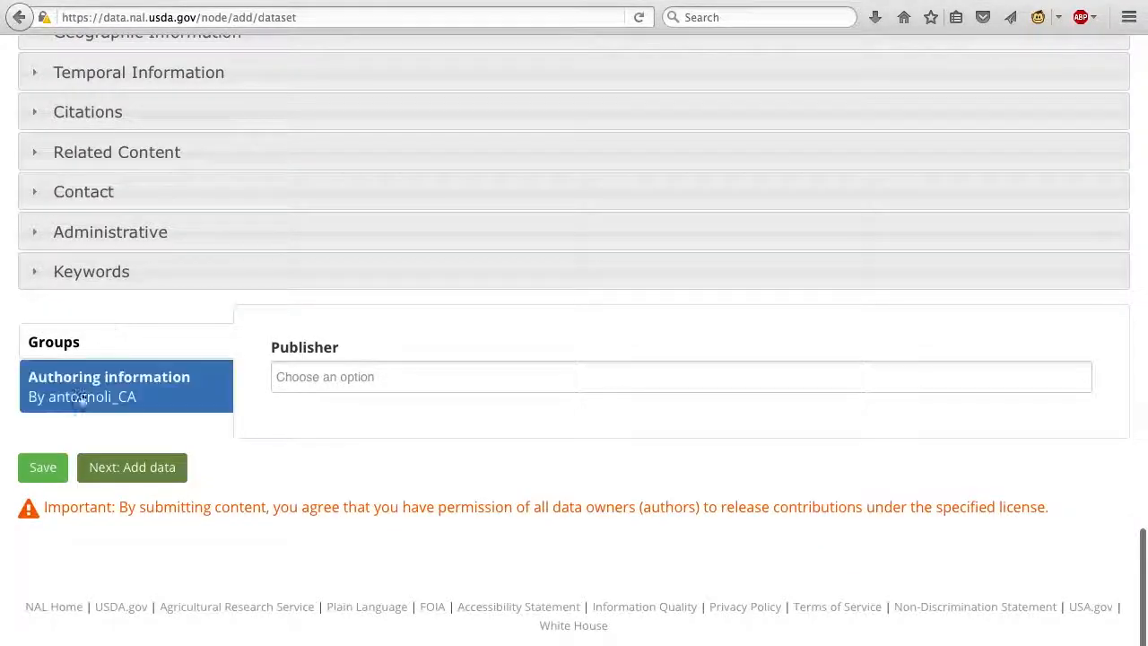
pyautogui.click(45, 470)
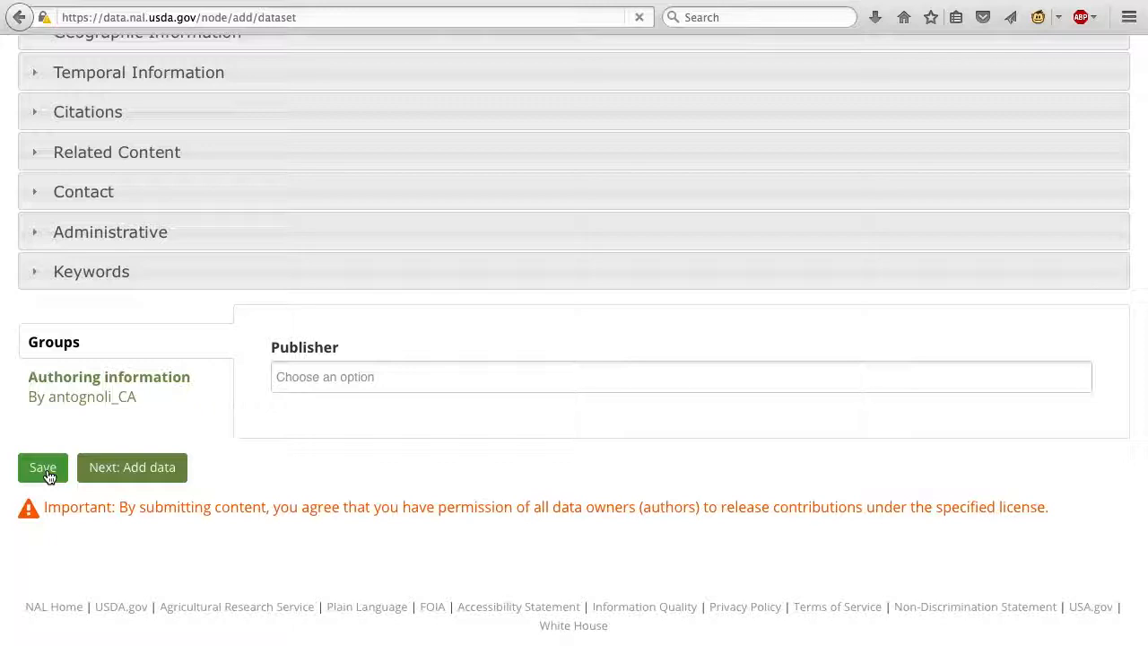